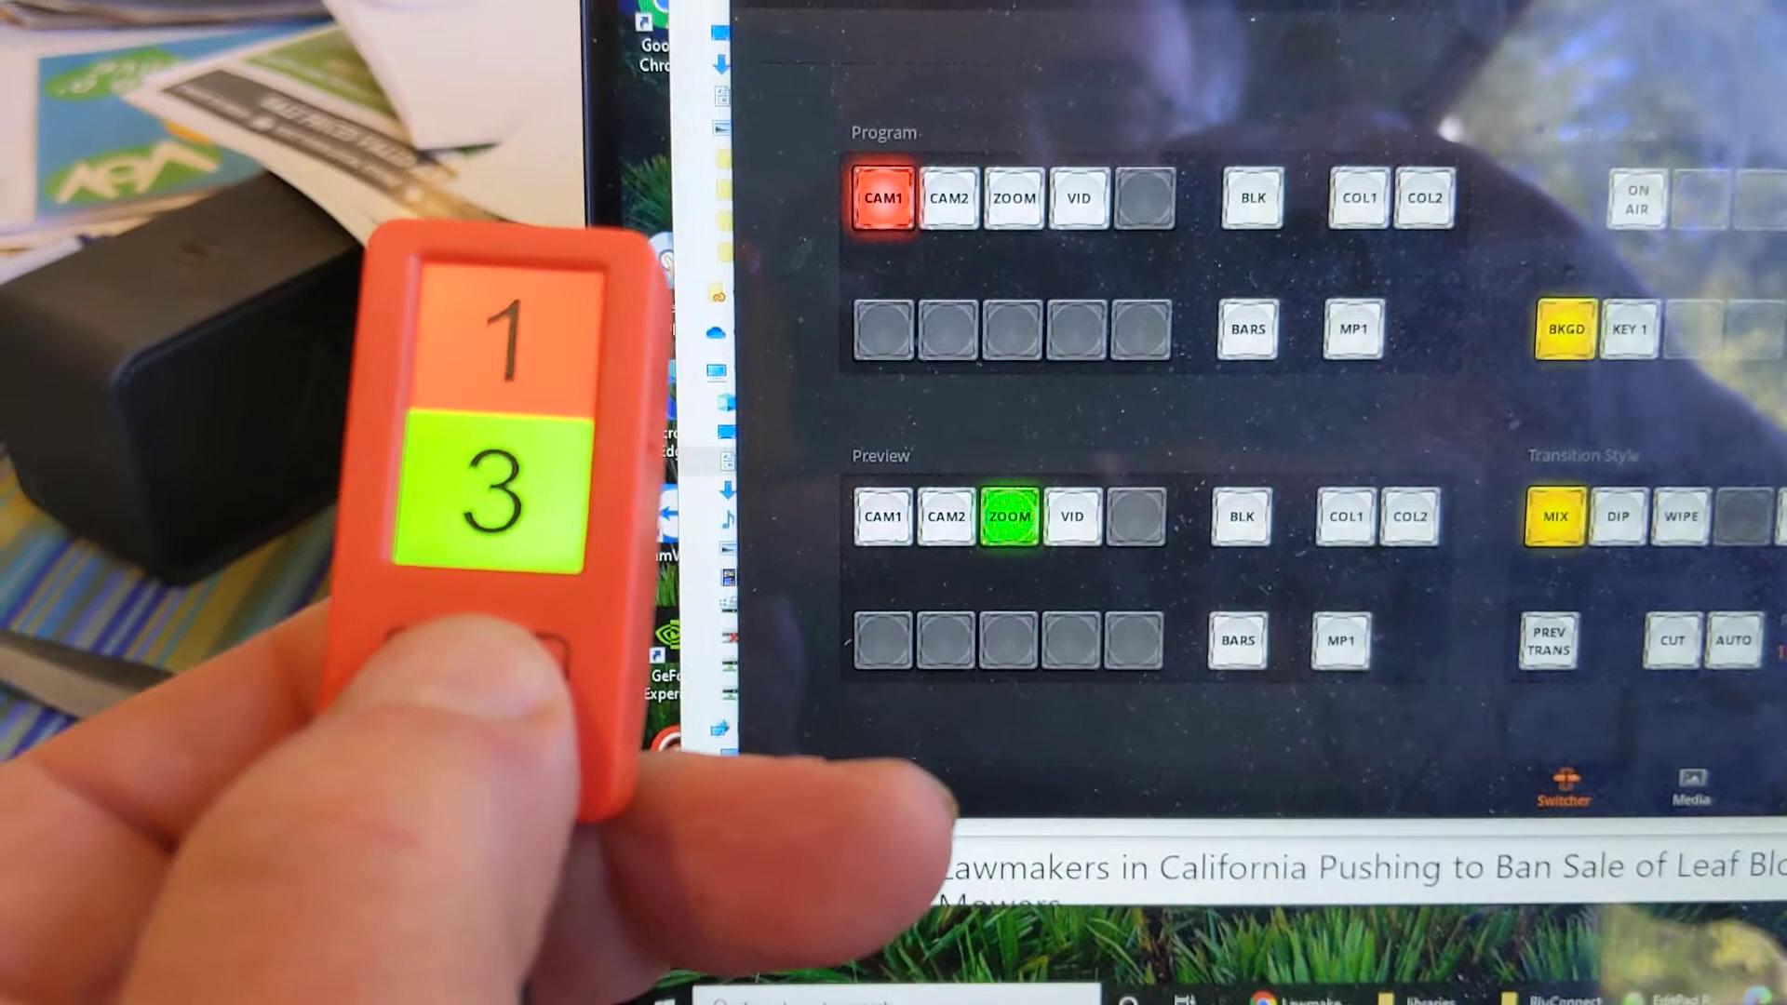
Cut ZOOM to Program with the space key, leaving CAM1 on Preview
key(space)
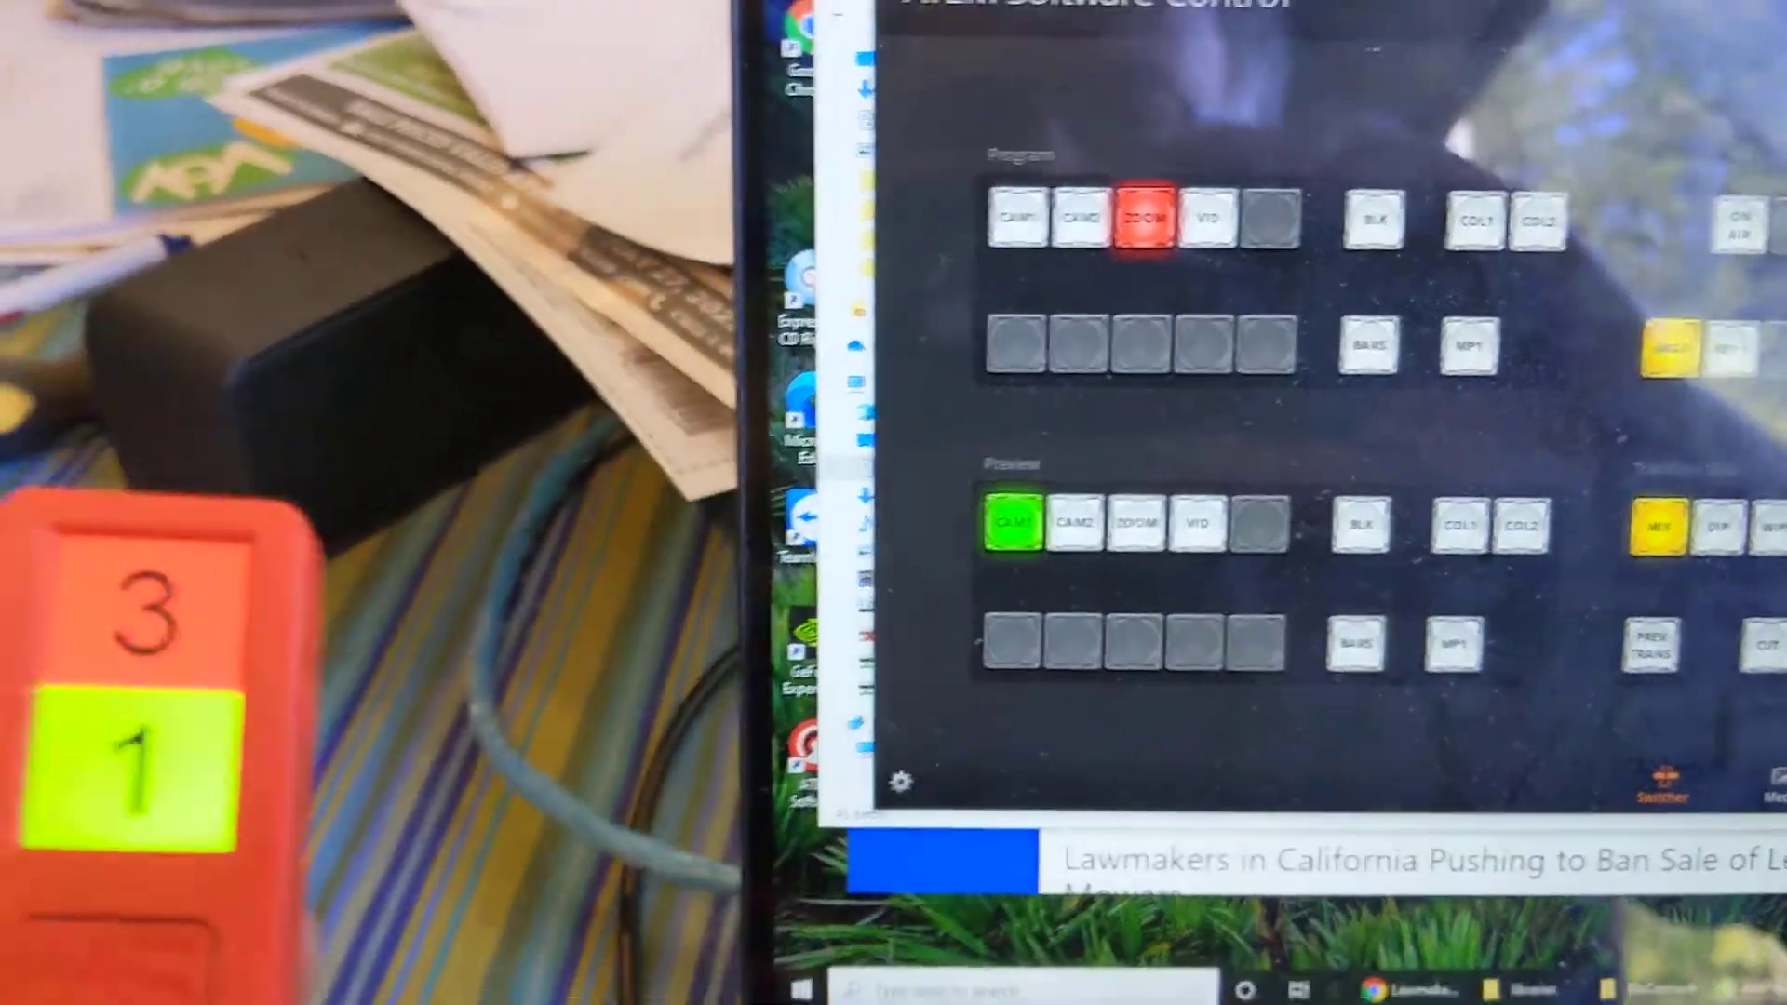